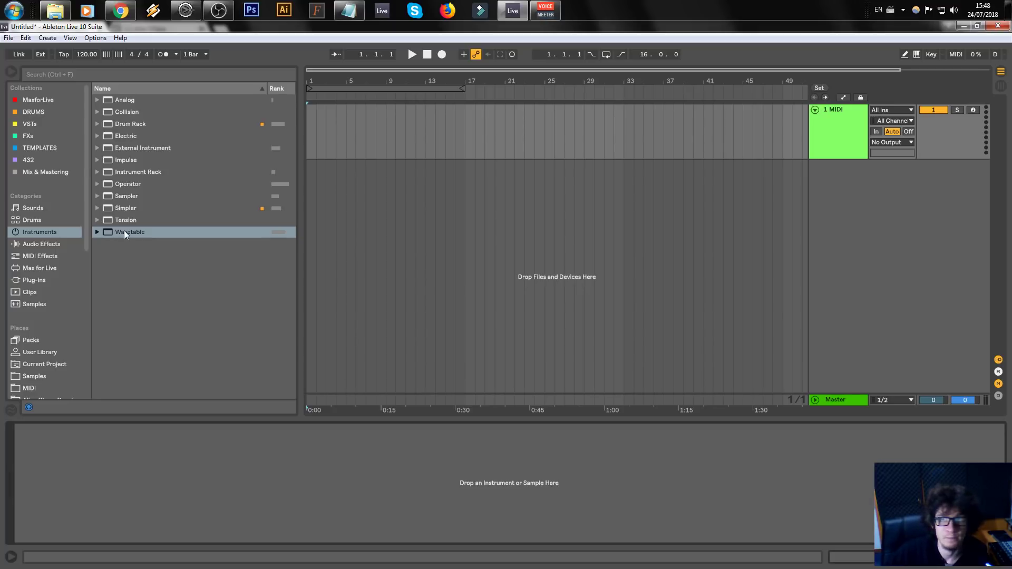
- Load the Wavetable instrument onto the MIDI track and add a Reverb effect after it
left_click_drag(128, 233, 337, 131)
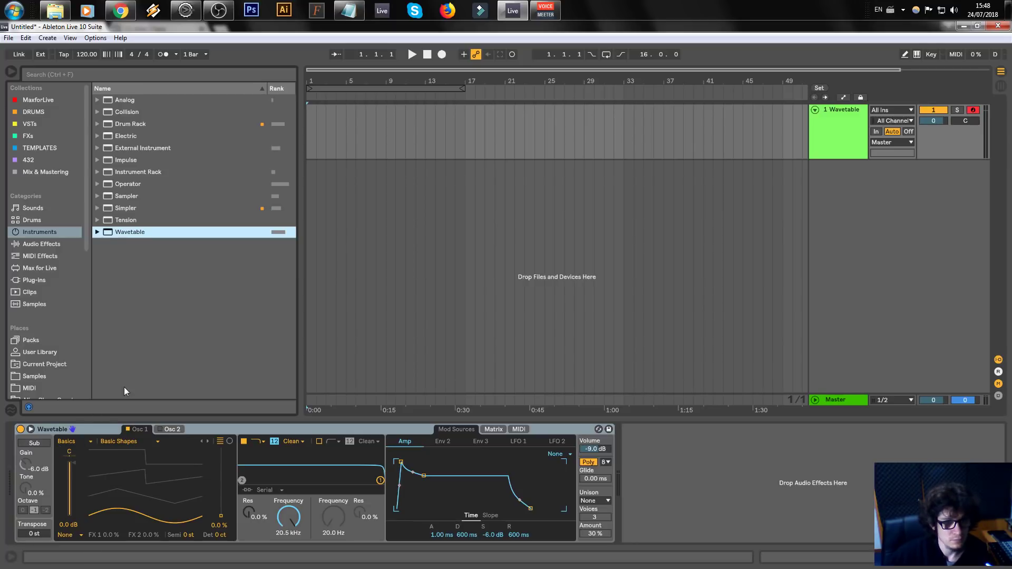
left_click(38, 245)
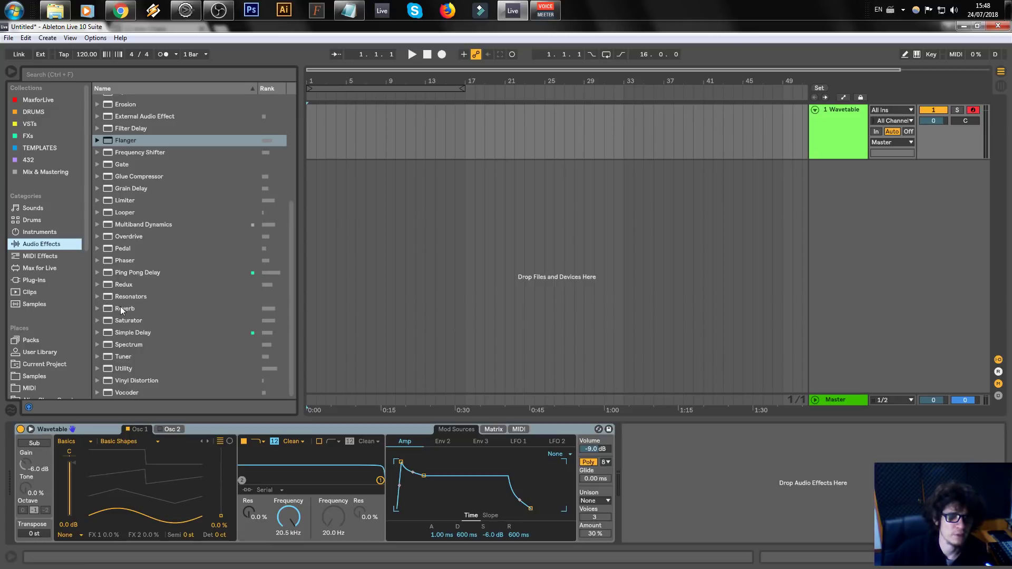
left_click_drag(121, 310, 716, 495)
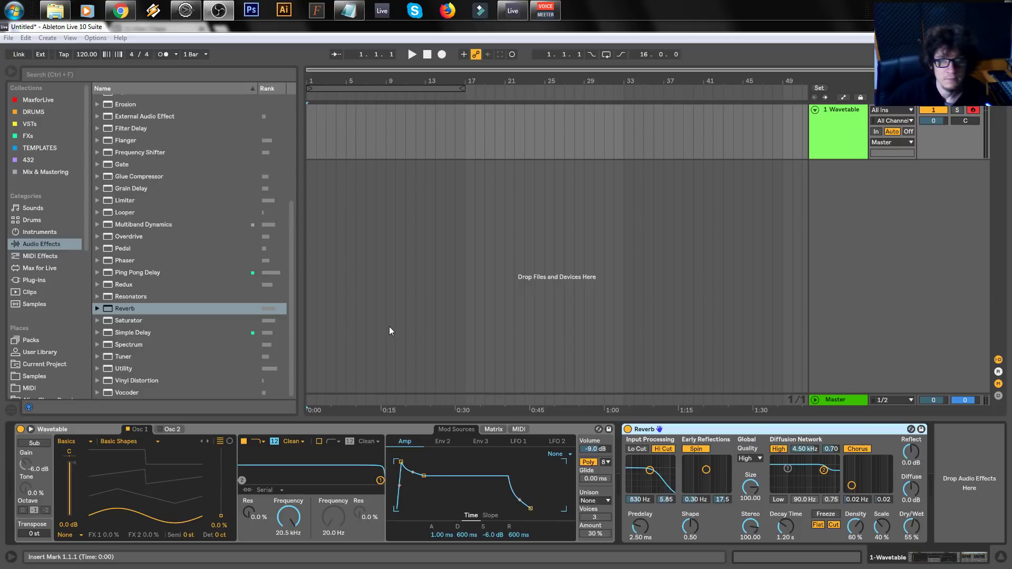
- Create a one-bar MIDI clip at the start of the Wavetable track with an F3 note filling the whole bar
double_click(308, 113)
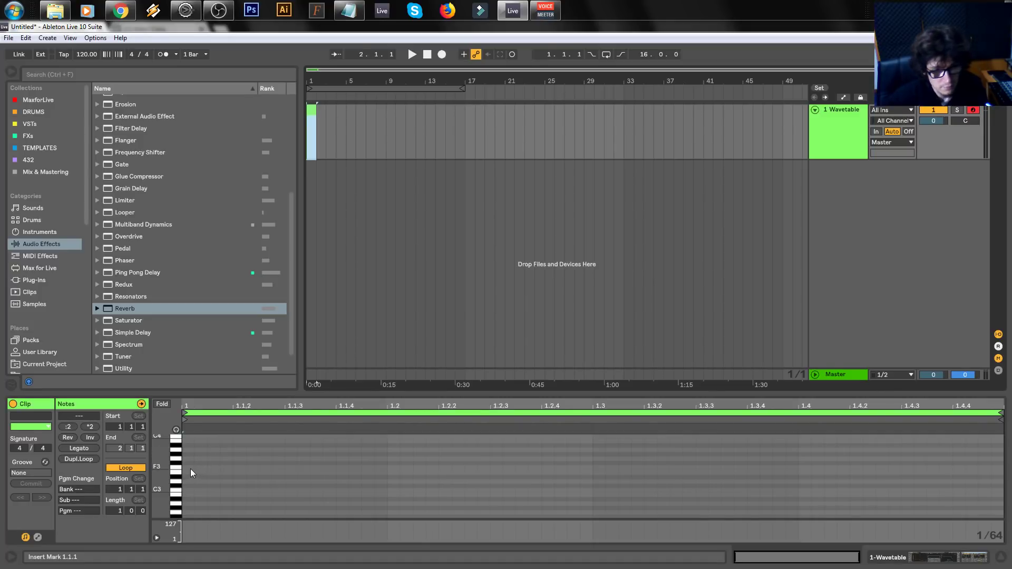
left_click_drag(187, 466, 963, 467)
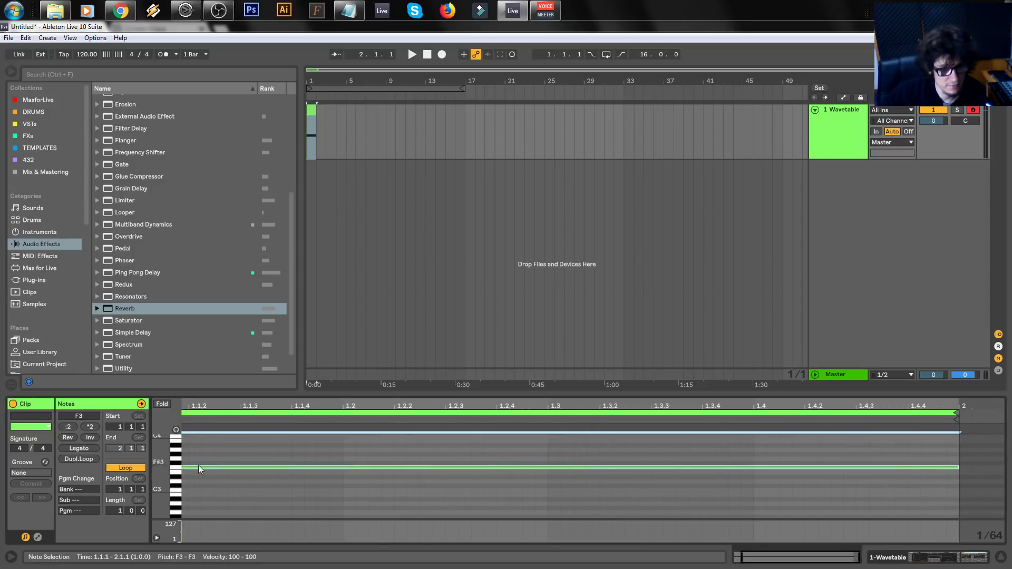
scroll(163, 469, "up", 1)
left_click_drag(176, 468, 190, 468)
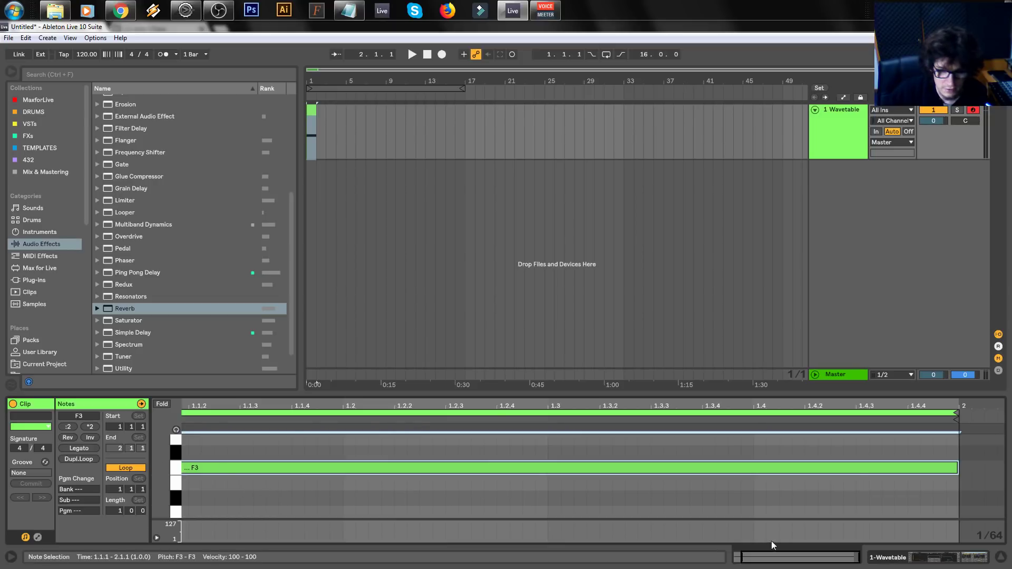
left_click_drag(748, 558, 738, 558)
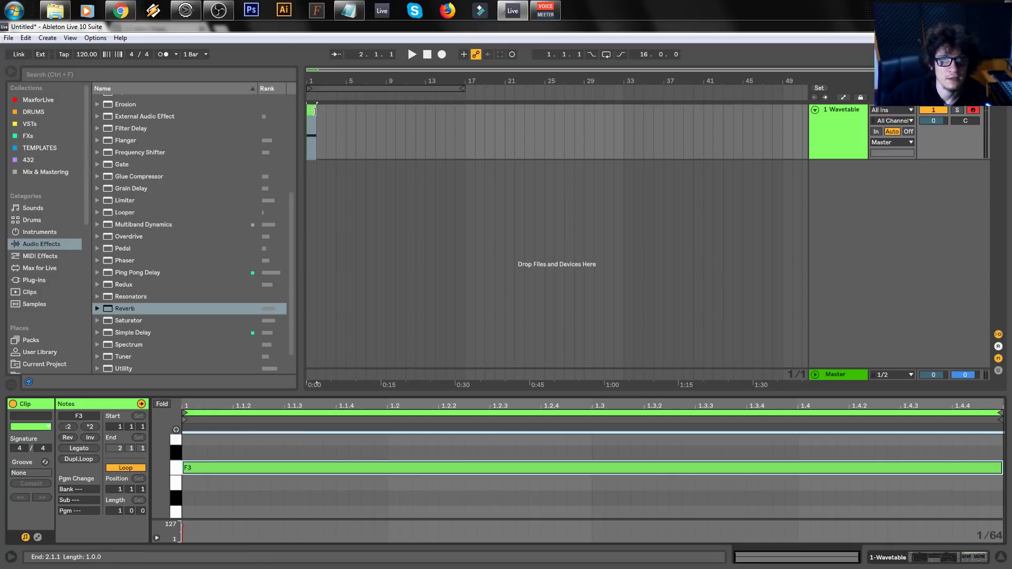
- Extend the MIDI clip to four bars and loop the arrangement over its length
left_click_drag(310, 111, 347, 111)
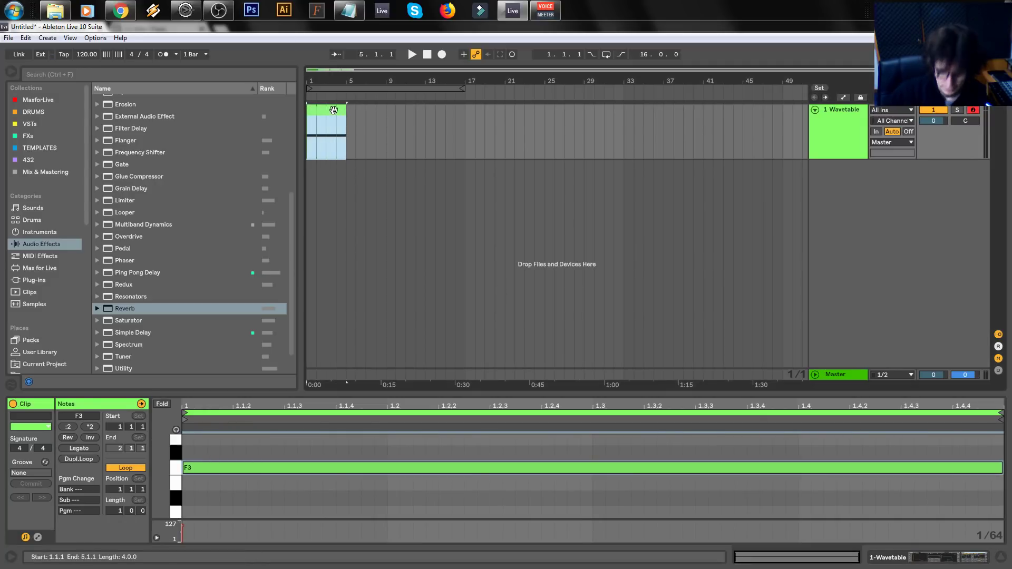
key("ctrl+l")
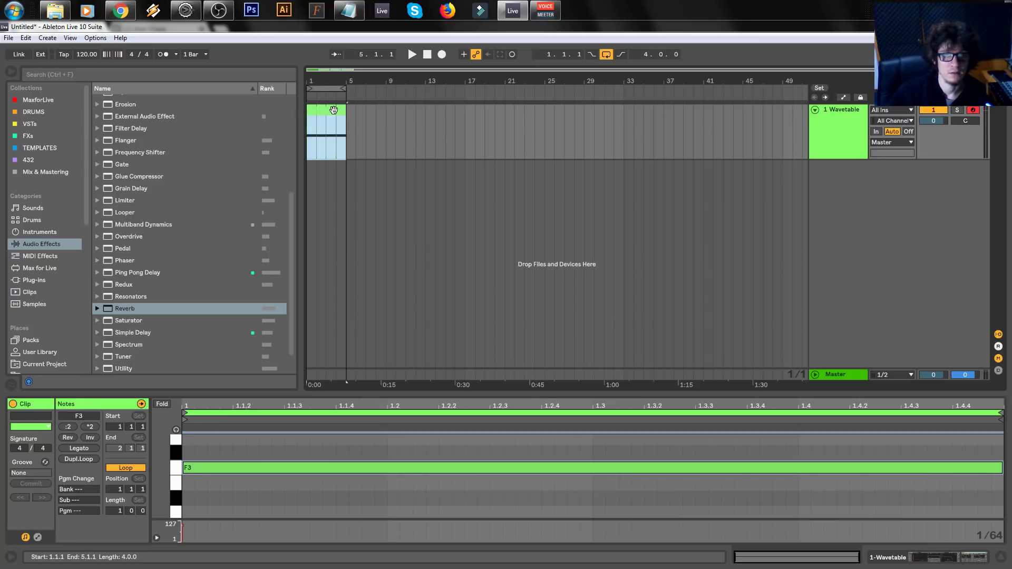
- Set the Reverb's predelay to 0.50 ms, decay time to 4.34 s and dry/wet to 59 %
left_click(843, 129)
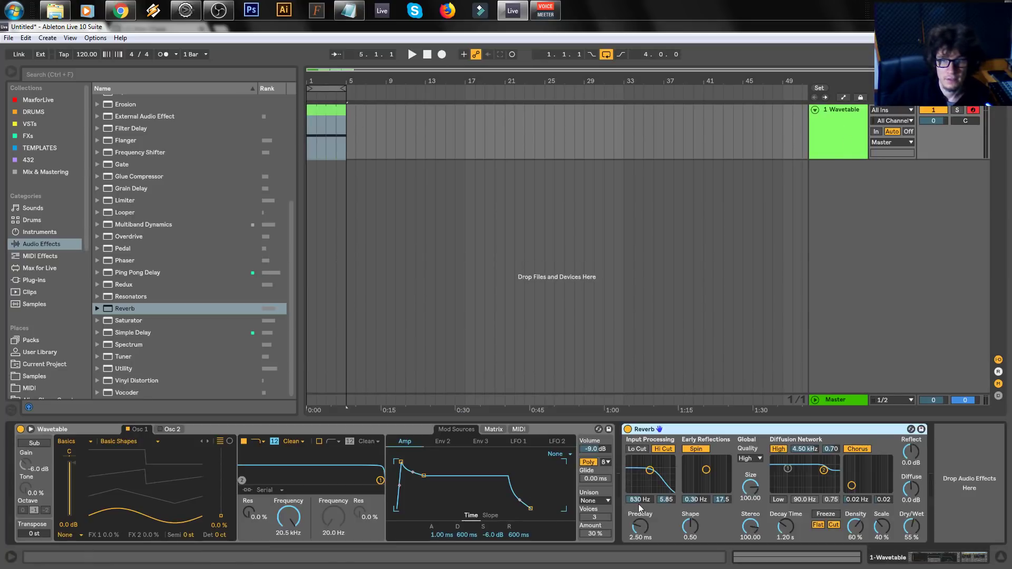
left_click_drag(646, 529, 642, 535)
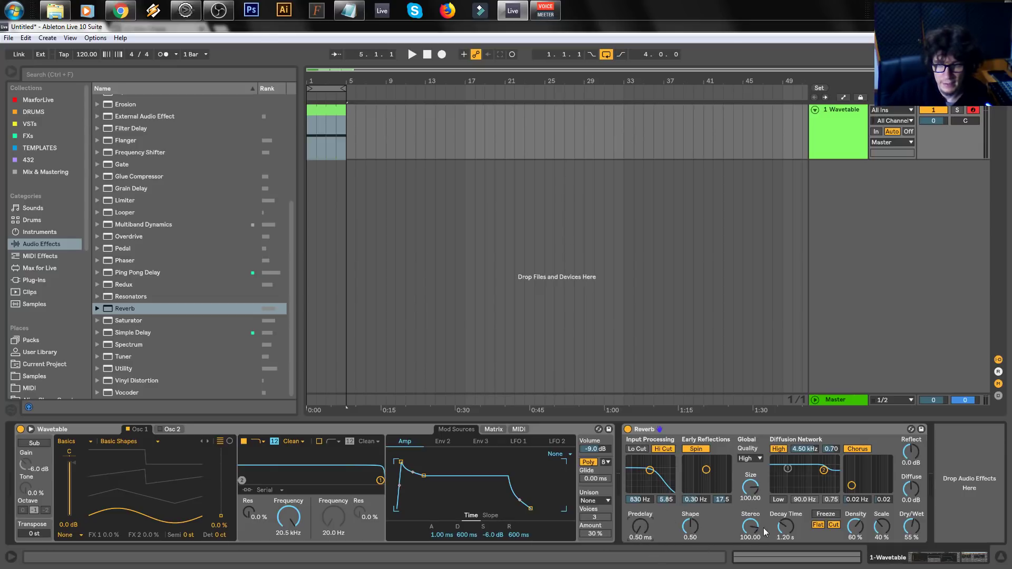
left_click_drag(788, 530, 789, 532)
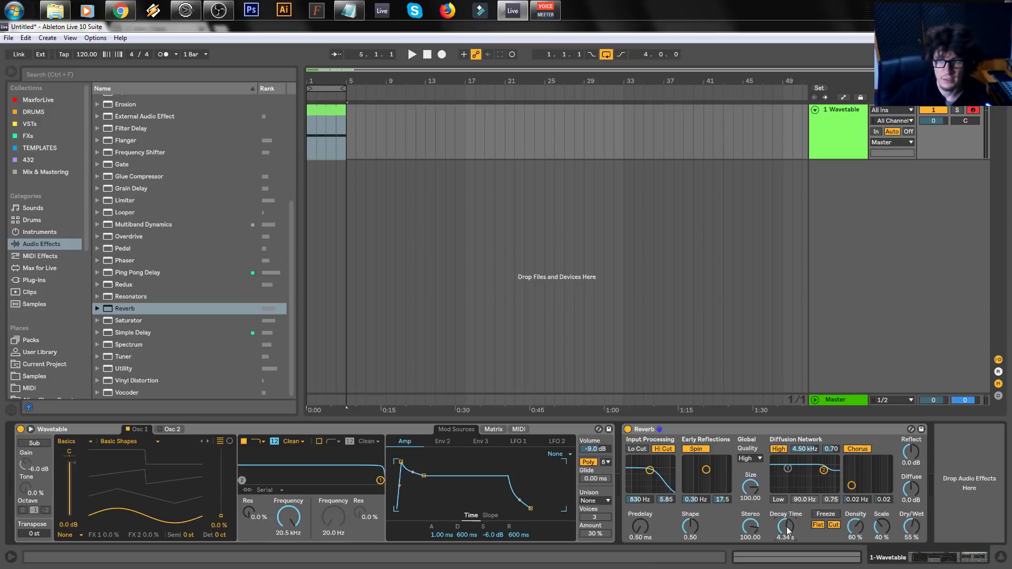
left_click_drag(916, 530, 912, 529)
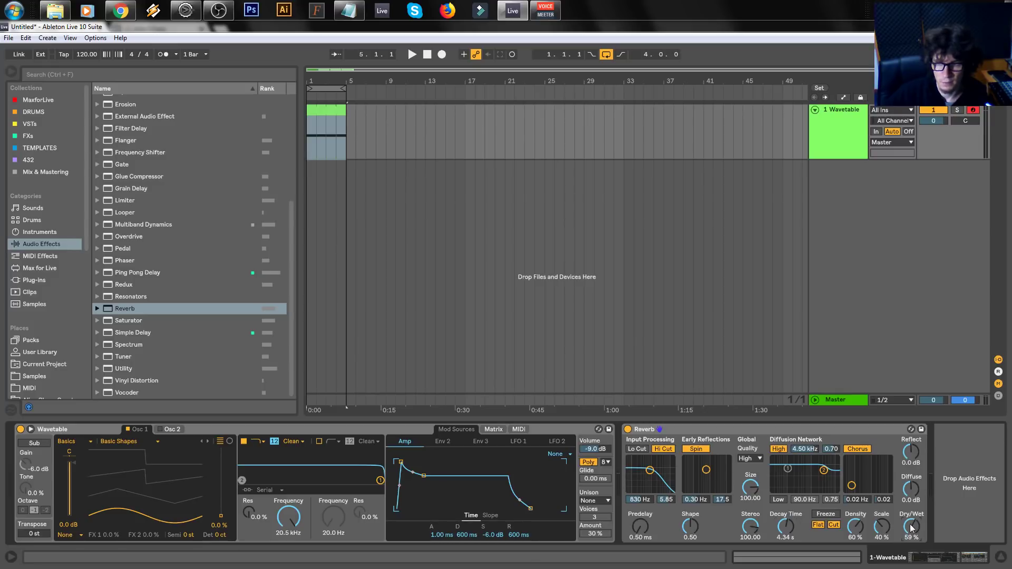
- Turn off the Spin and Chorus options in the Reverb
left_click(697, 449)
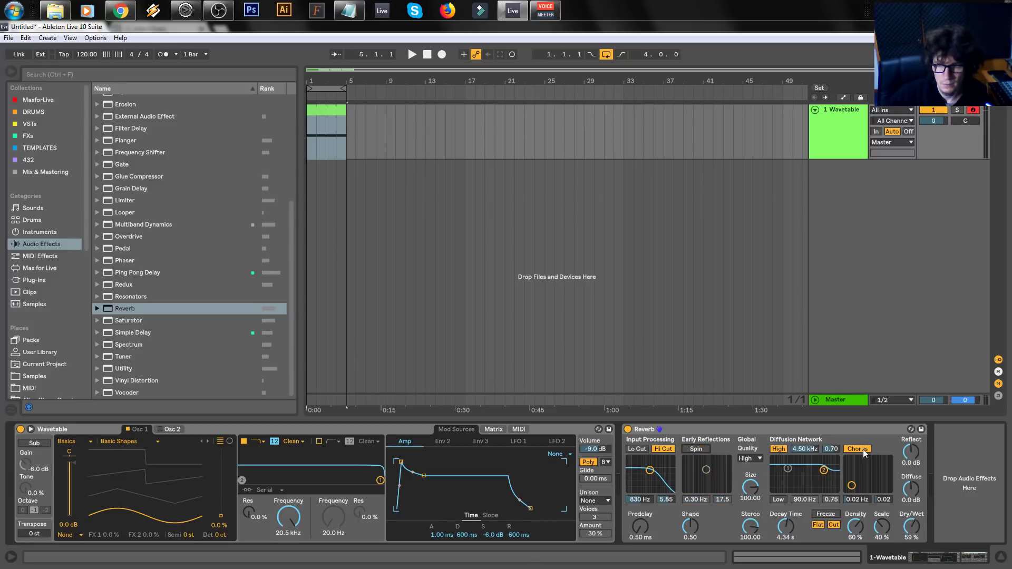
left_click(862, 449)
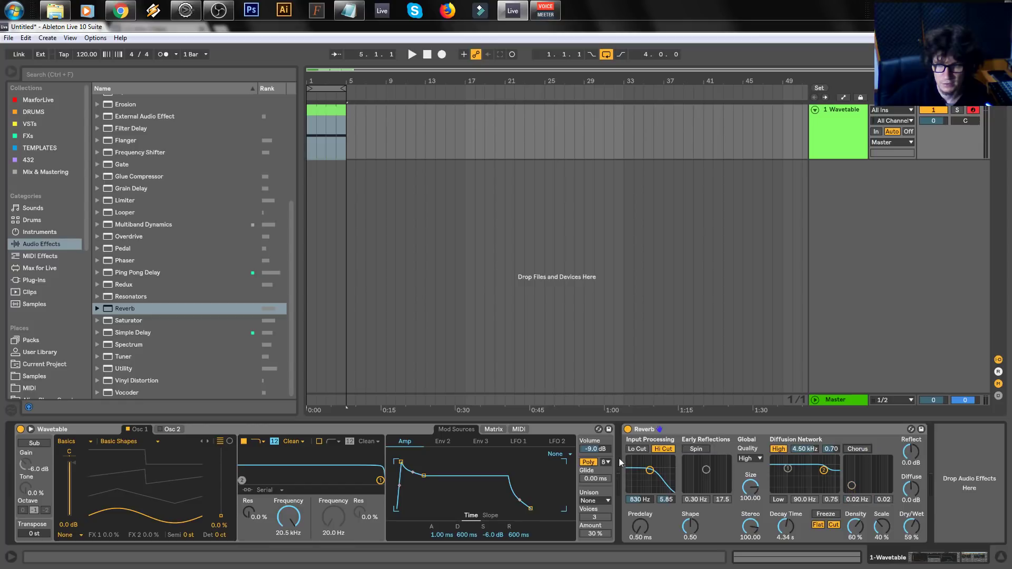
left_click(720, 429)
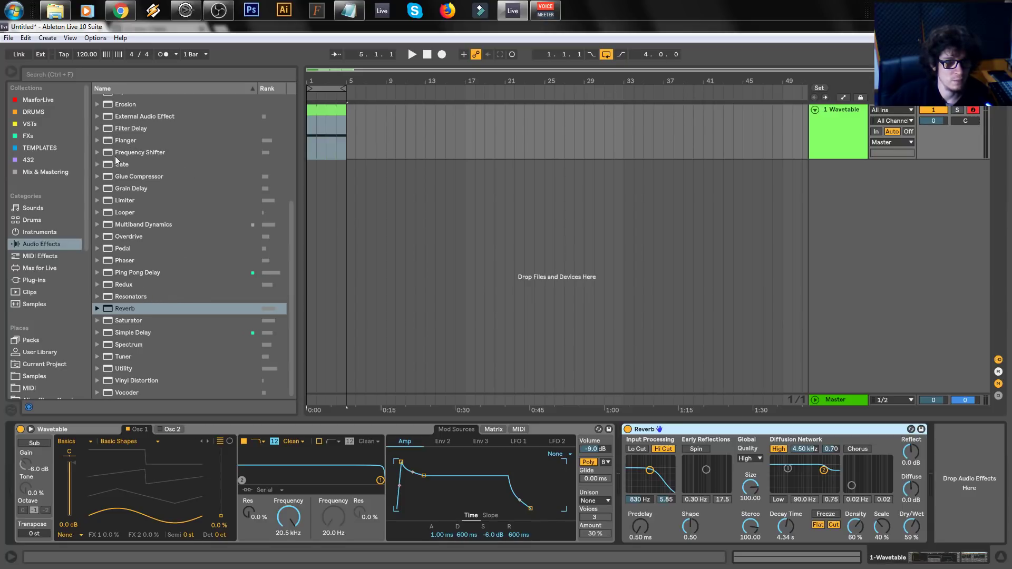
scroll(125, 213, "up", 2)
left_click(125, 117)
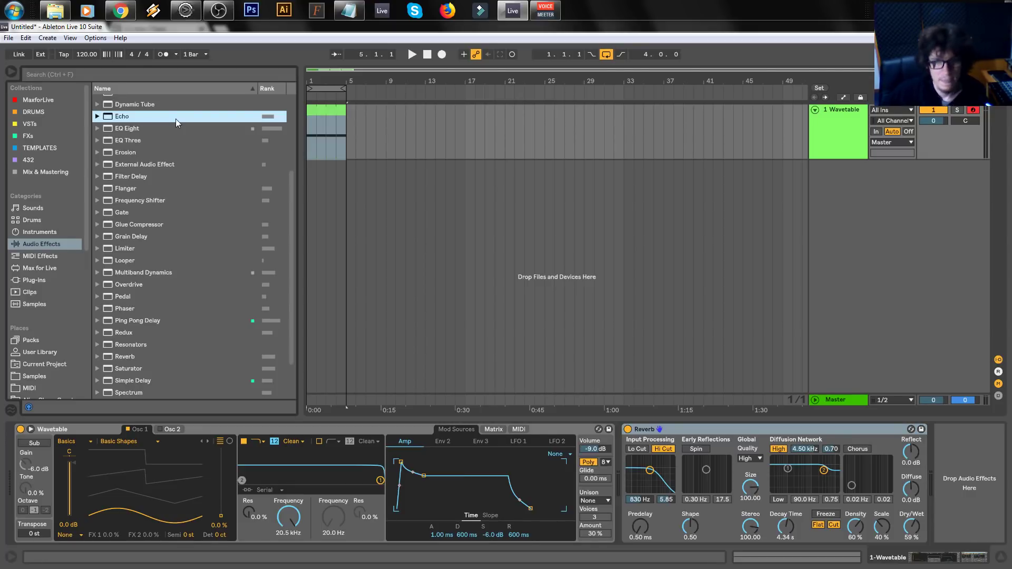
double_click(324, 112)
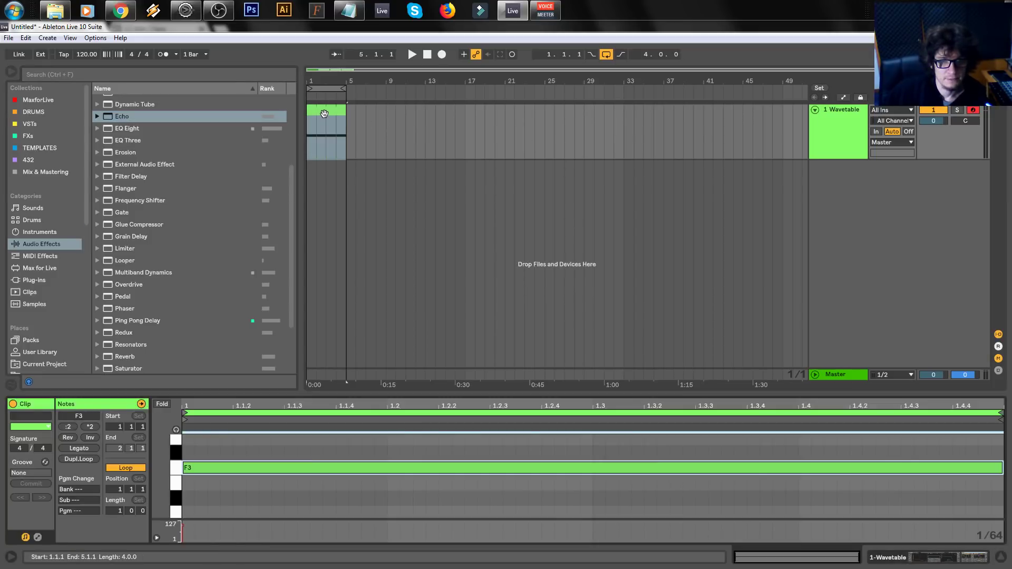
- Play the loop while sweeping oscillator 1's wavetable position up to about 81 % and back to 0 %
left_click(828, 128)
key("space")
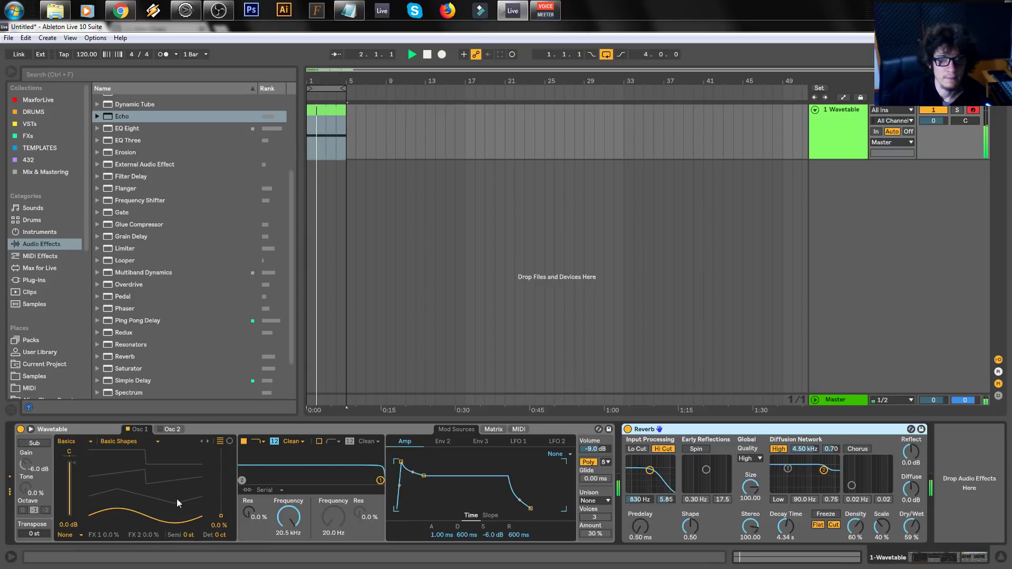
left_click_drag(177, 504, 177, 467)
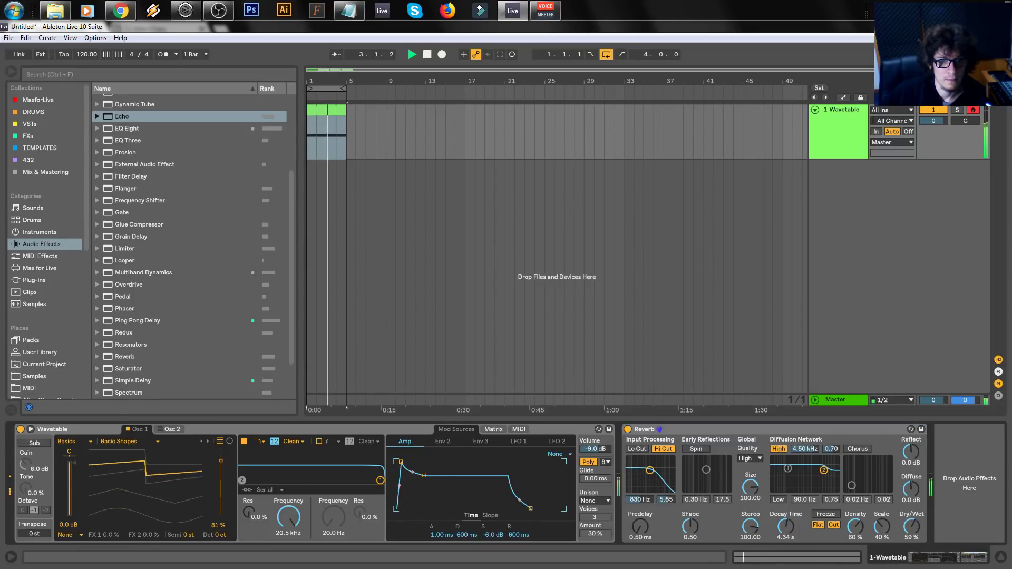
left_click_drag(109, 491, 108, 527)
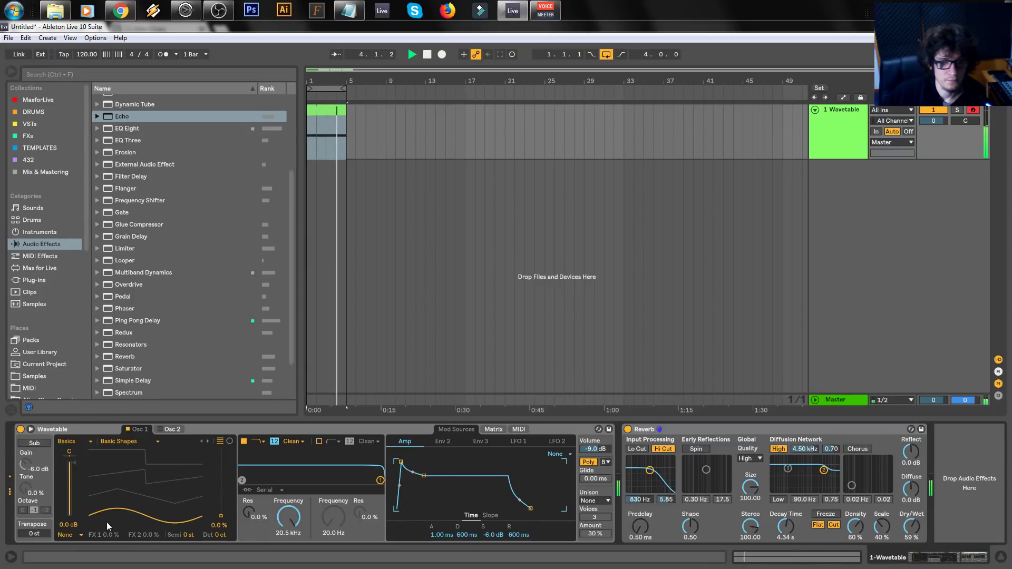
key("space")
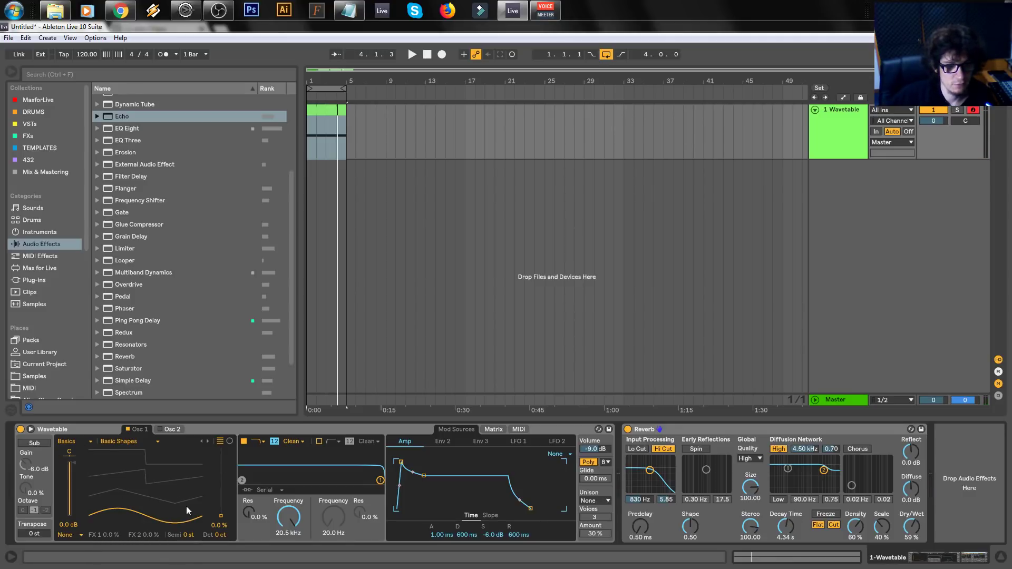
- Set oscillator 1's semitone transposition to -24 st and briefly play the loop to hear it
left_click(189, 536)
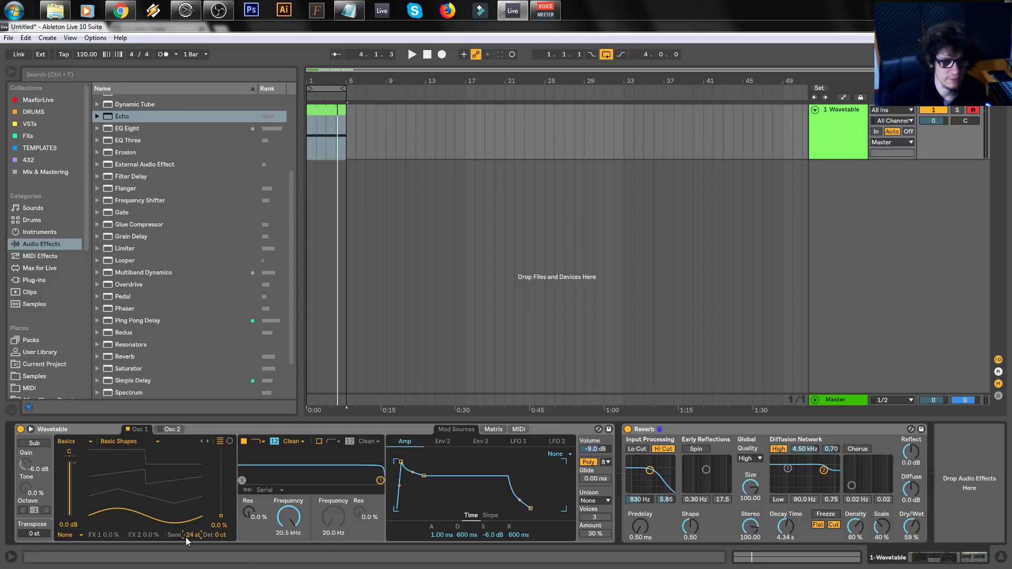
key("space")
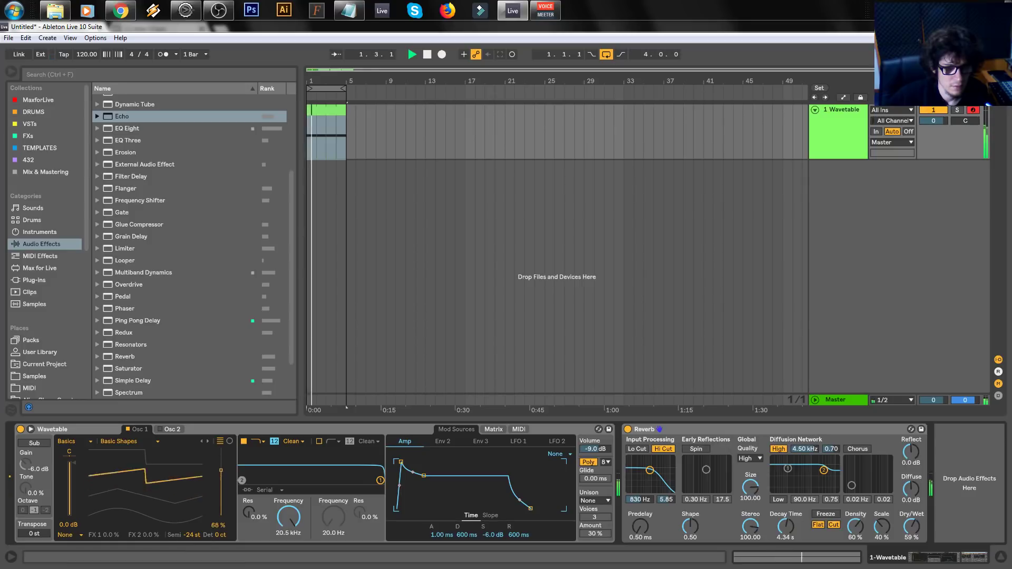
key("space")
- Transpose the clip's F3 note down one octave to F2, play it and return to the track's devices
left_click(321, 112)
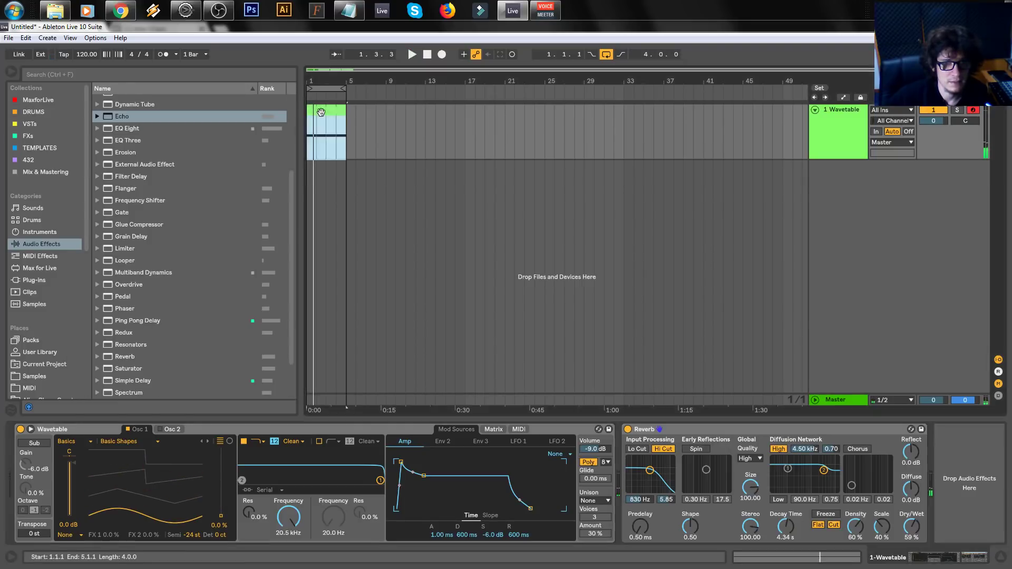
double_click(321, 112)
left_click(210, 467)
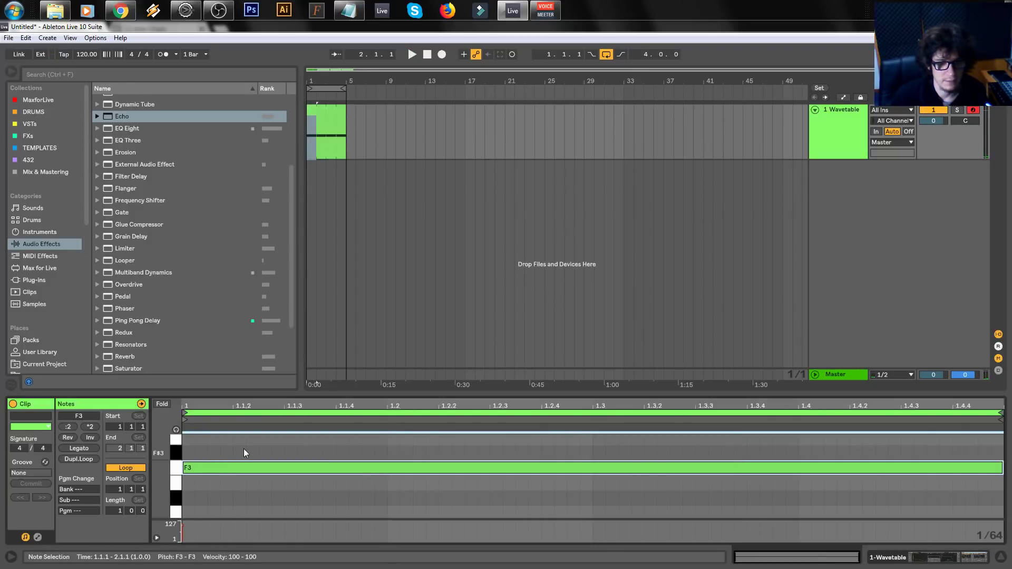
key("shift+Down")
key("space")
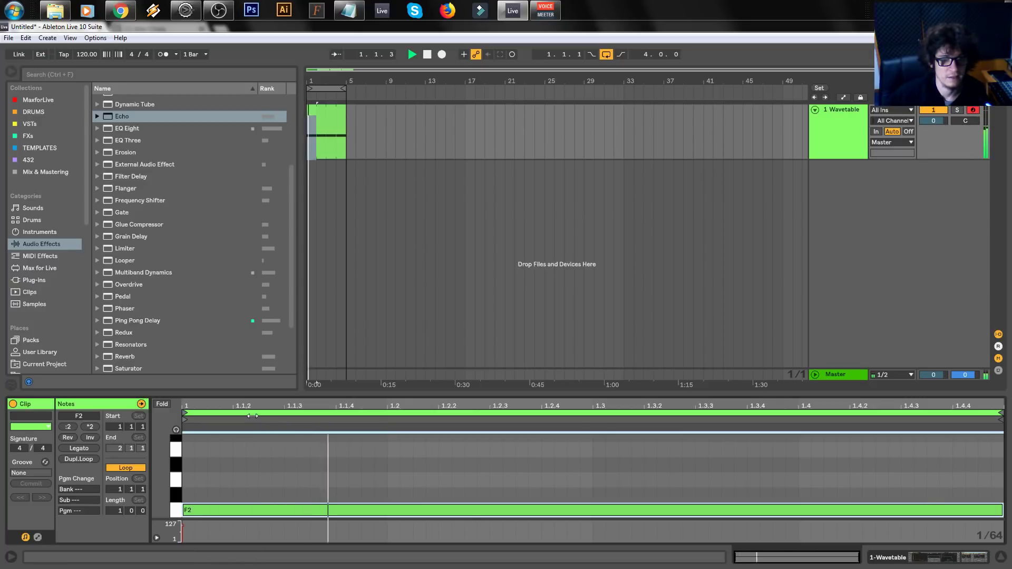
left_click(828, 125)
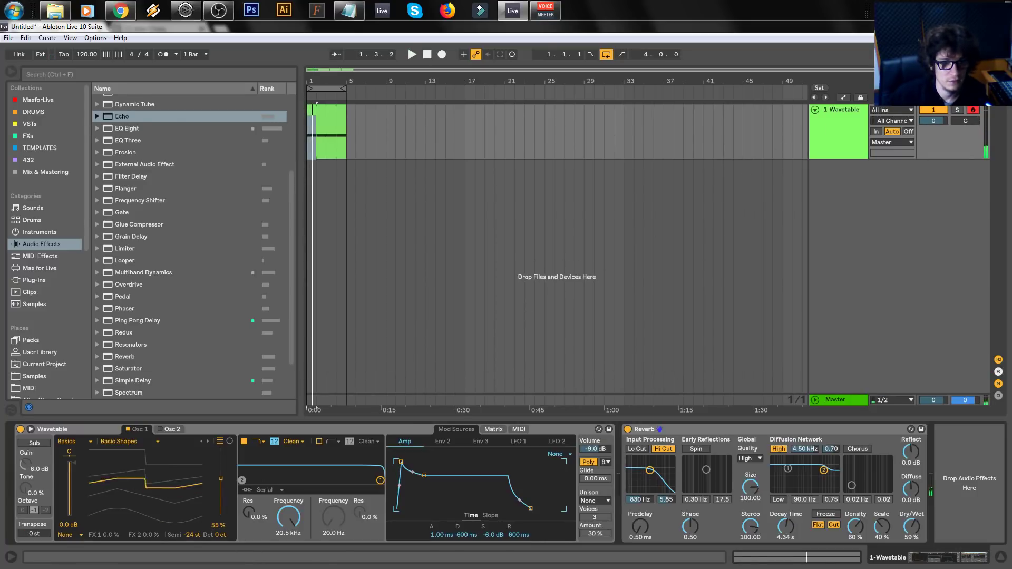
- Try oscillator 1 at a wavetable position of 76 % with the Beating 1 wavetable from the Basics category
left_click_drag(107, 469, 107, 453)
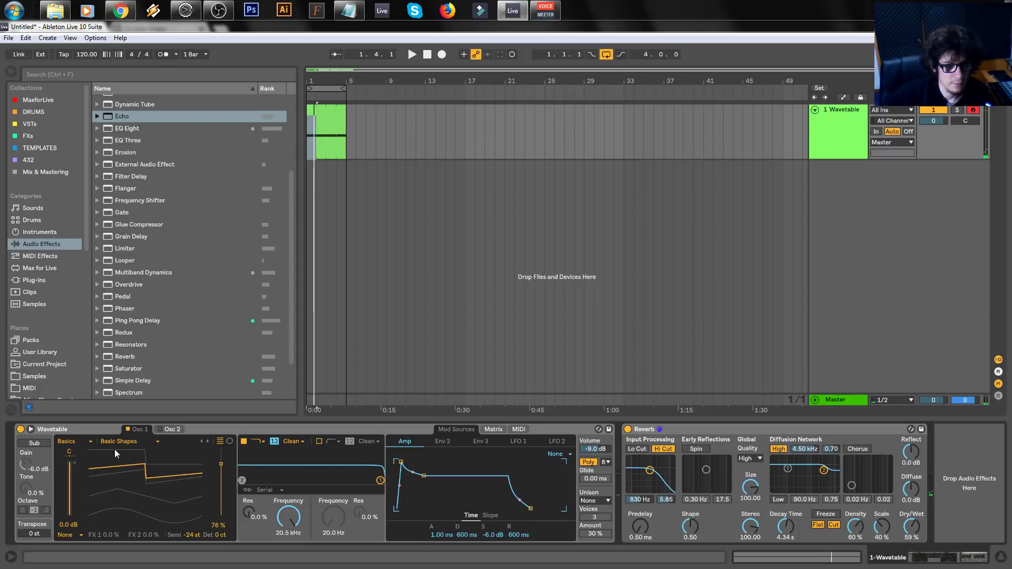
left_click(73, 443)
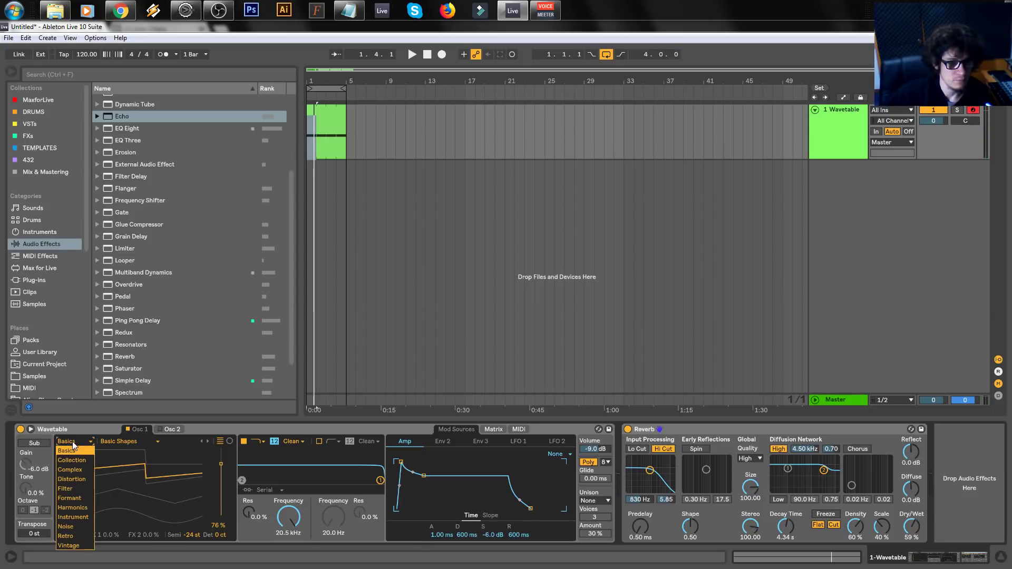
left_click(73, 443)
left_click(122, 442)
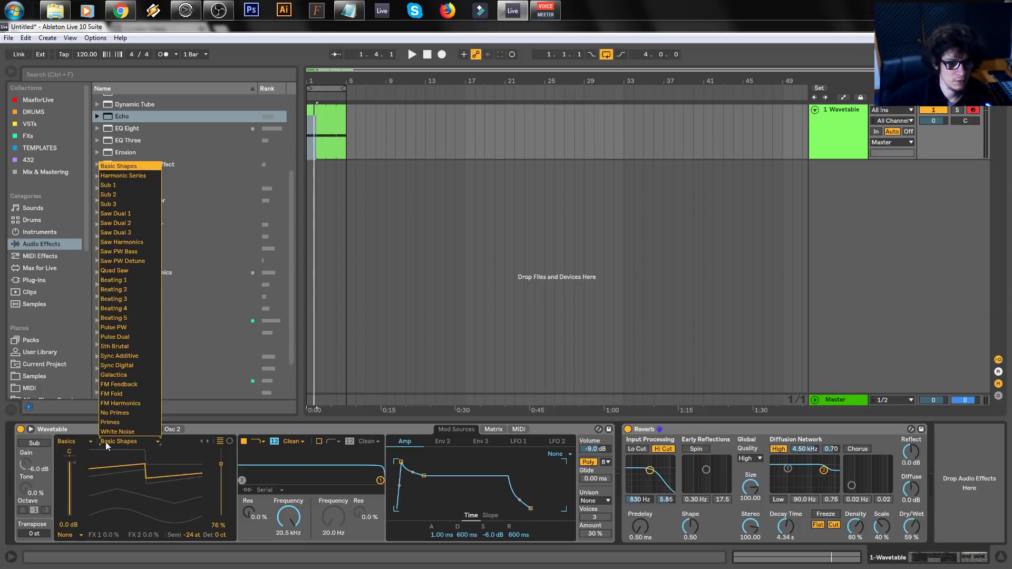
left_click(143, 283)
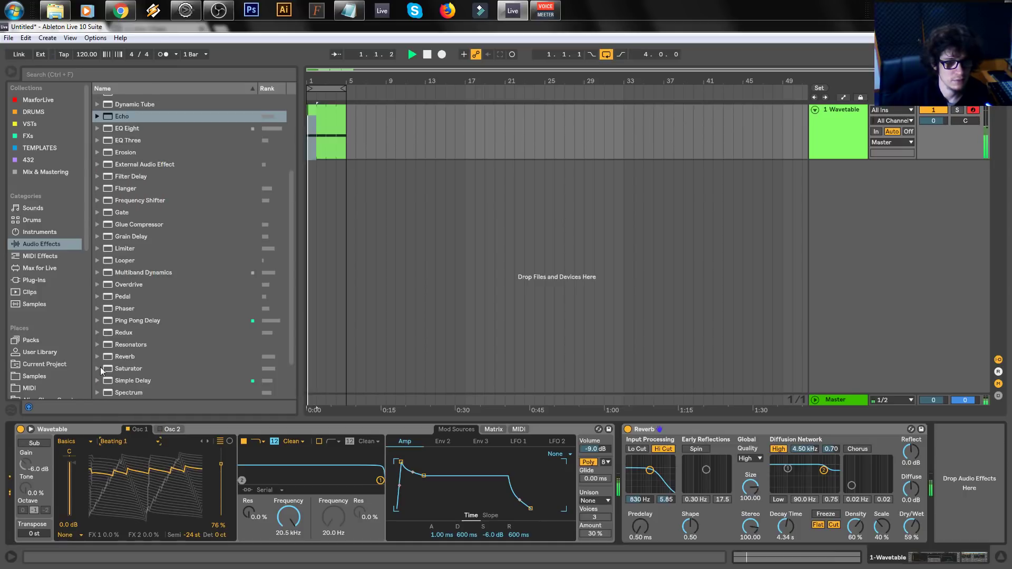
- Switch oscillator 1 to the Collection category, set its wavetable position to 37 %, and choose the Aureolin wavetable
left_click(74, 443)
left_click(86, 461)
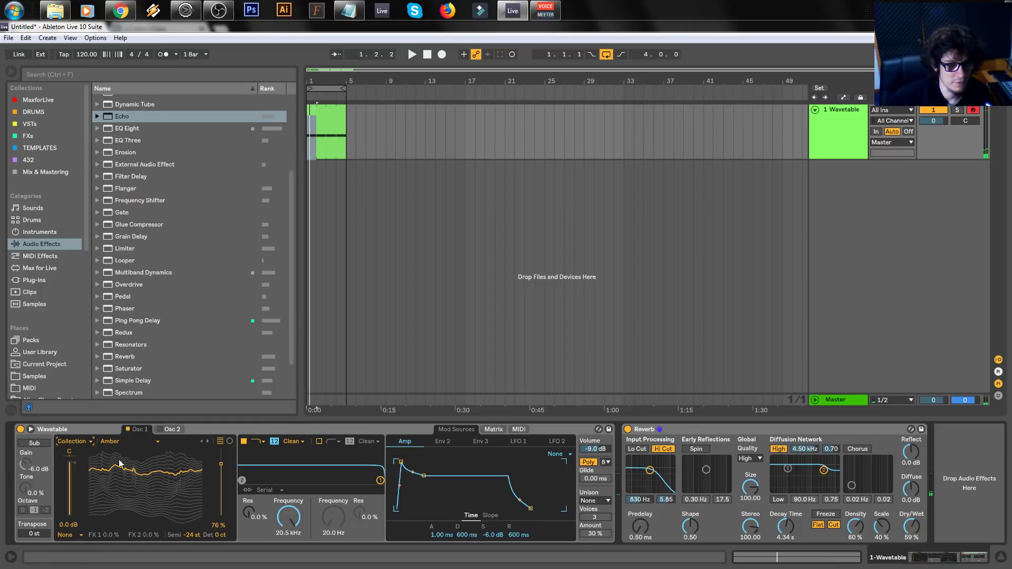
left_click_drag(221, 464, 221, 491)
key("space")
key("space")
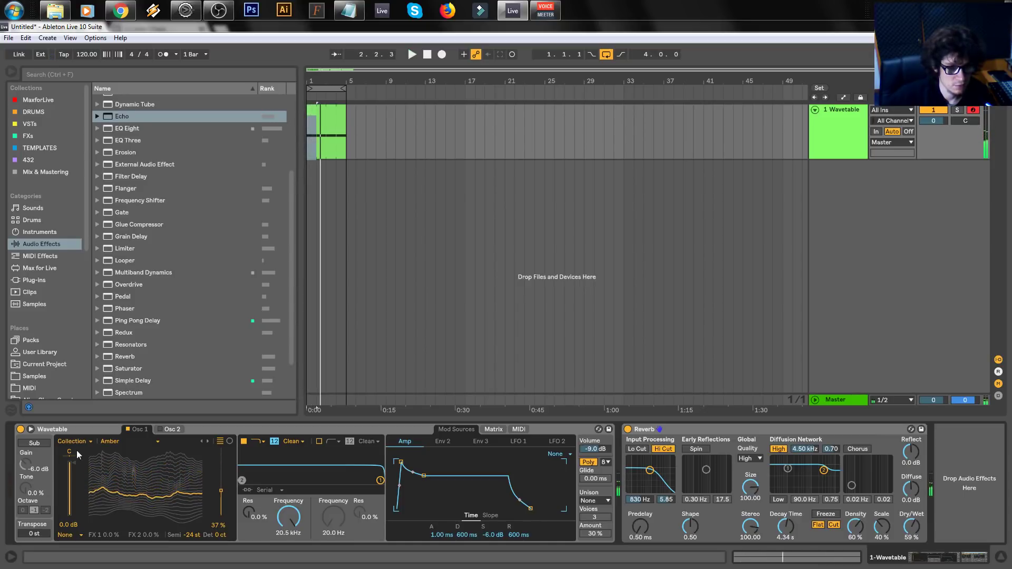
left_click(118, 443)
left_click(129, 313)
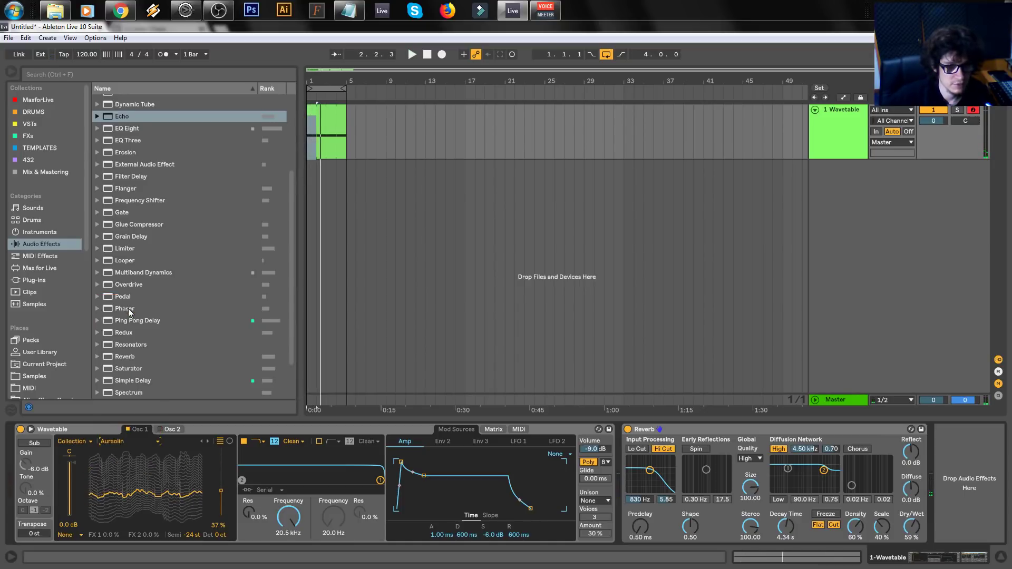
- Try oscillator 1's Aureolin wavetable at a position of 78 % while playing the loop
key("space")
left_click_drag(221, 491, 221, 463)
left_click(329, 115)
key("space")
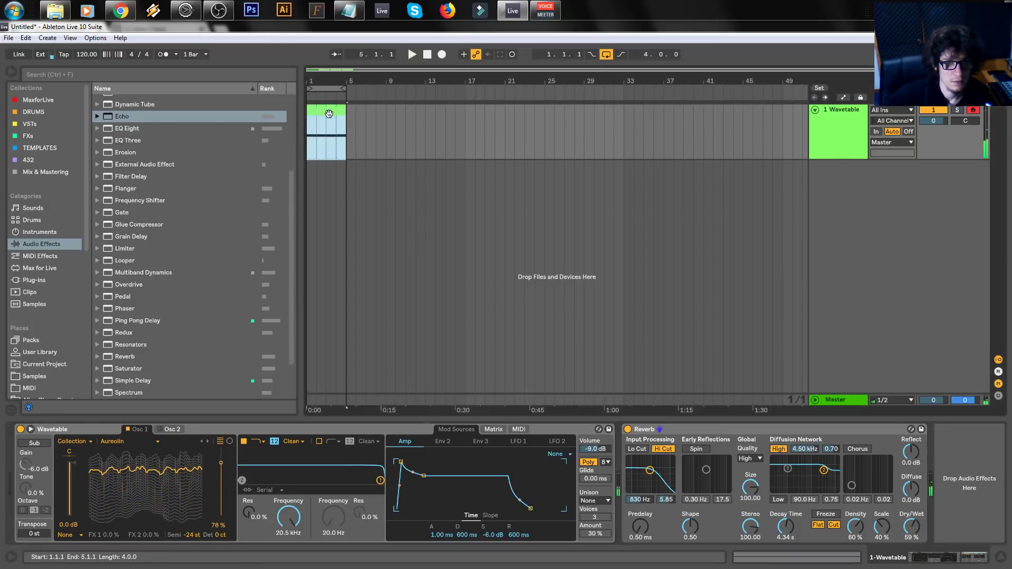
- Transpose the clip's note down one octave to F1, start playback and return to the track's devices
double_click(329, 114)
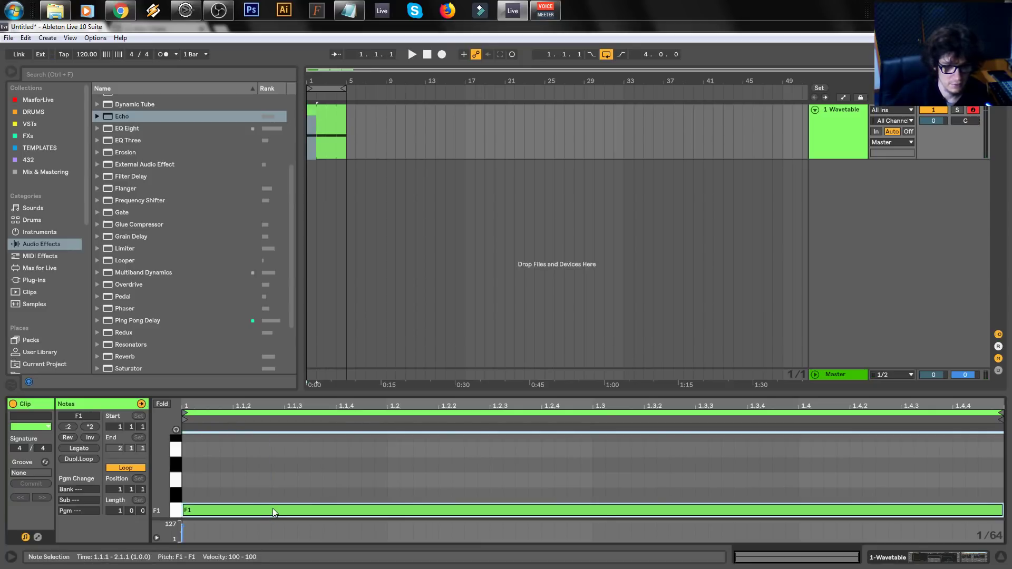
key("space")
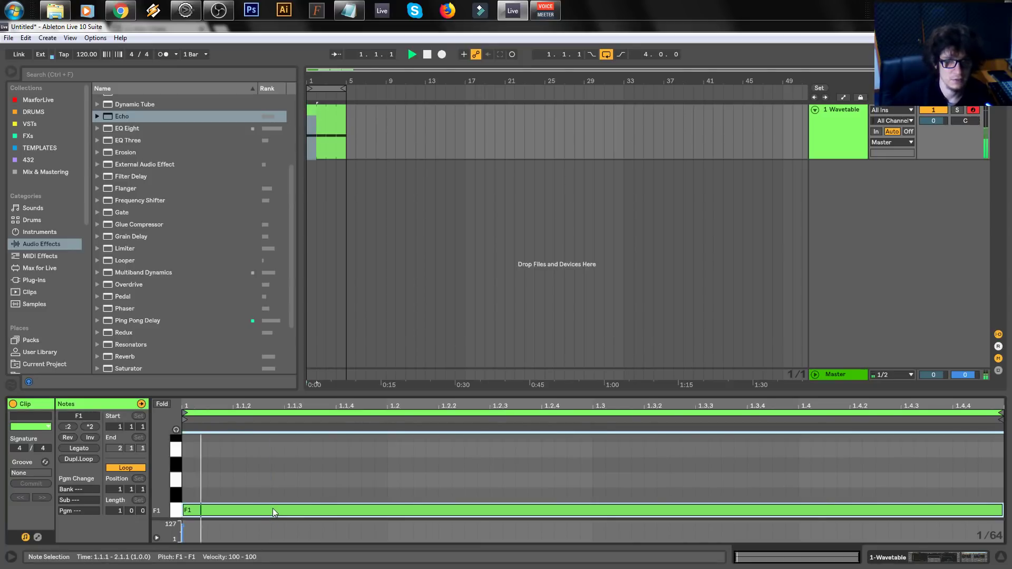
left_click(836, 119)
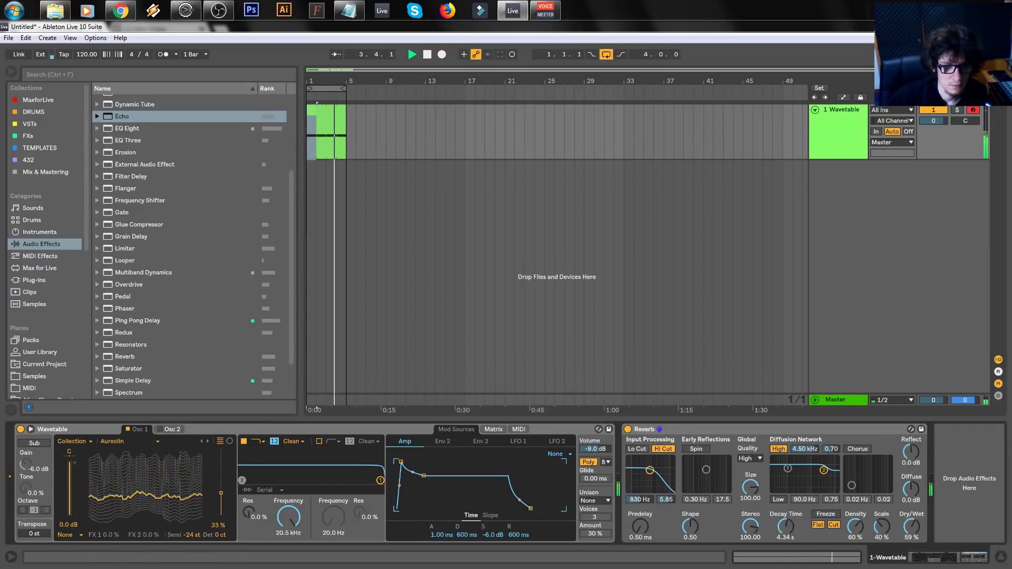
- Set oscillator 1's wavetable position to 85 % and choose the Copper wavetable from the Collection category
left_click_drag(114, 497, 136, 469)
left_click(112, 441)
left_click(122, 352)
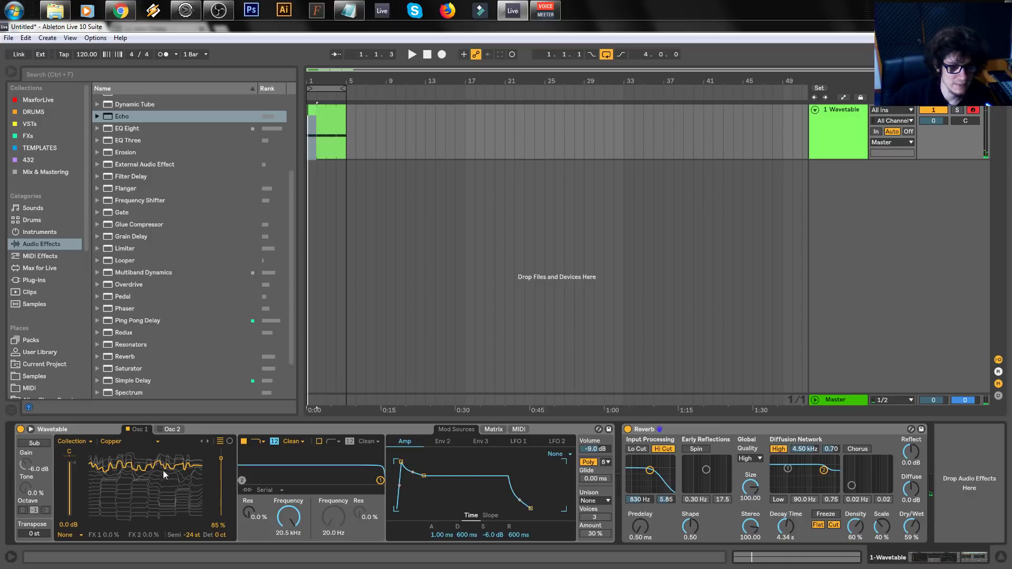
- Expand the Wavetable device view and audition oscillator 1 at wavetable positions of 86 % and 56 %
left_click(31, 429)
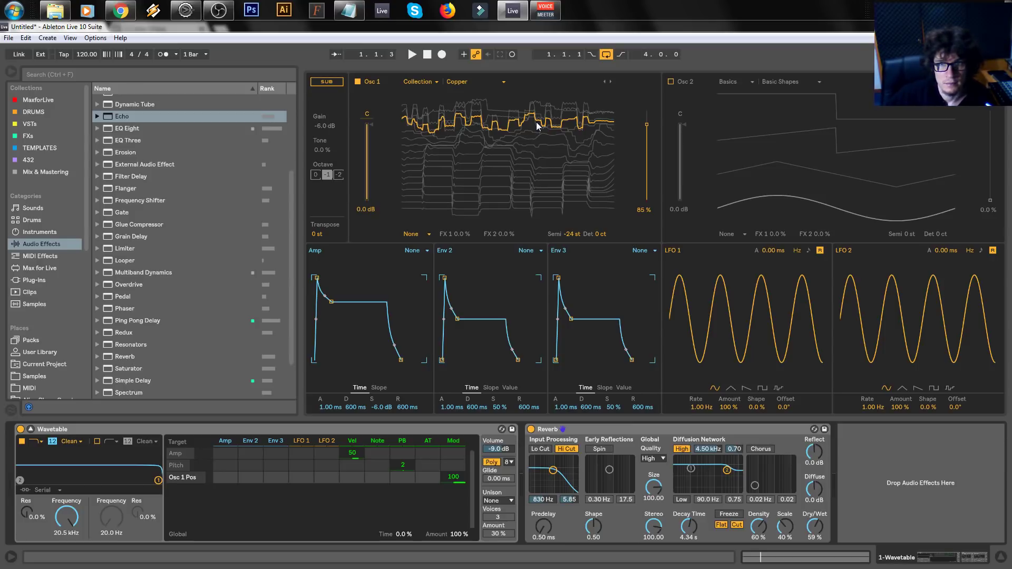
left_click_drag(506, 158, 507, 129)
key("space")
key("space")
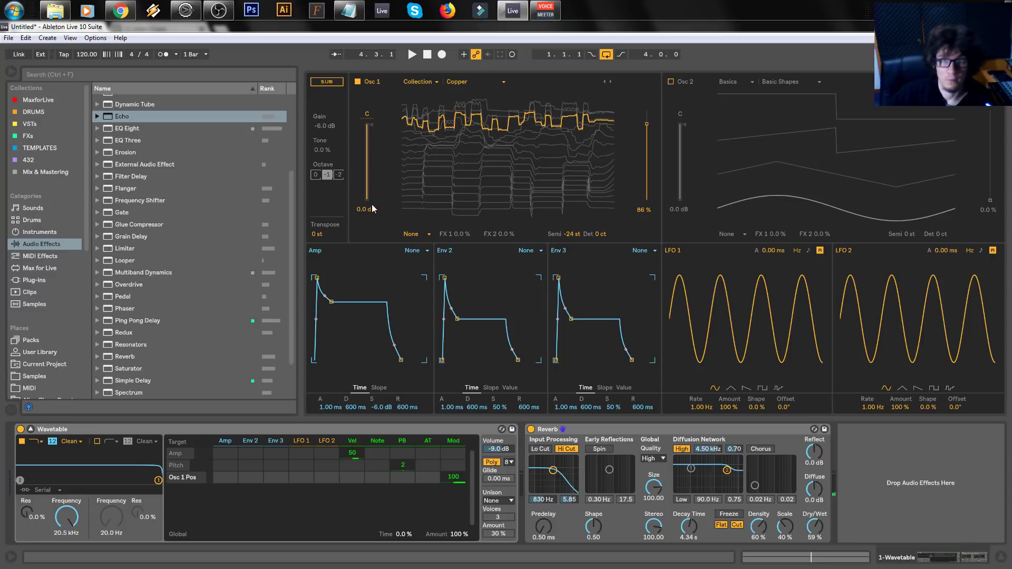
left_click_drag(648, 124, 495, 165)
key("space")
key("space")
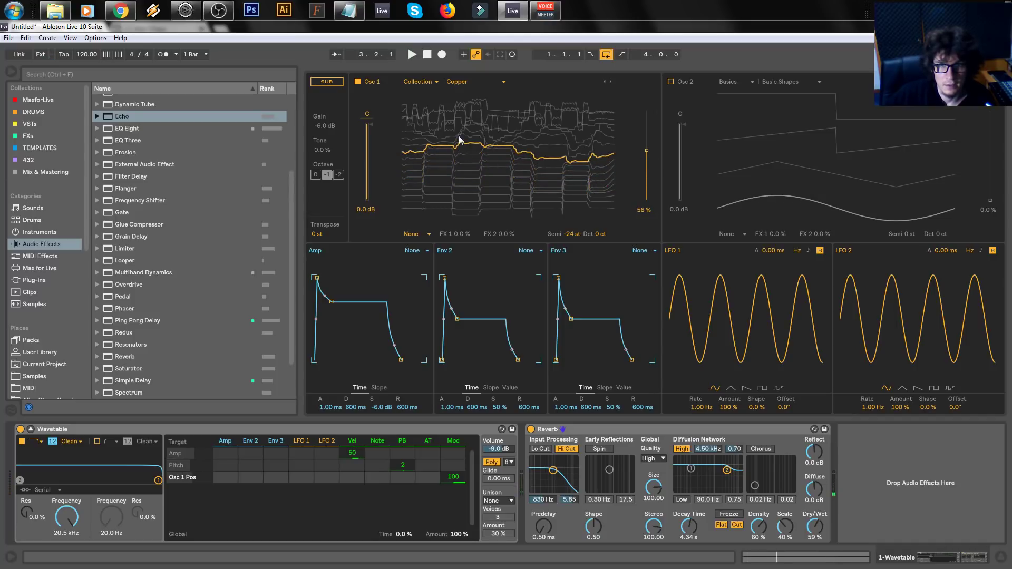
- Try oscillator 1 at a wavetable position of 23 %, with -6 st semitone transposition and -9 ct detune
left_click_drag(644, 149, 647, 181)
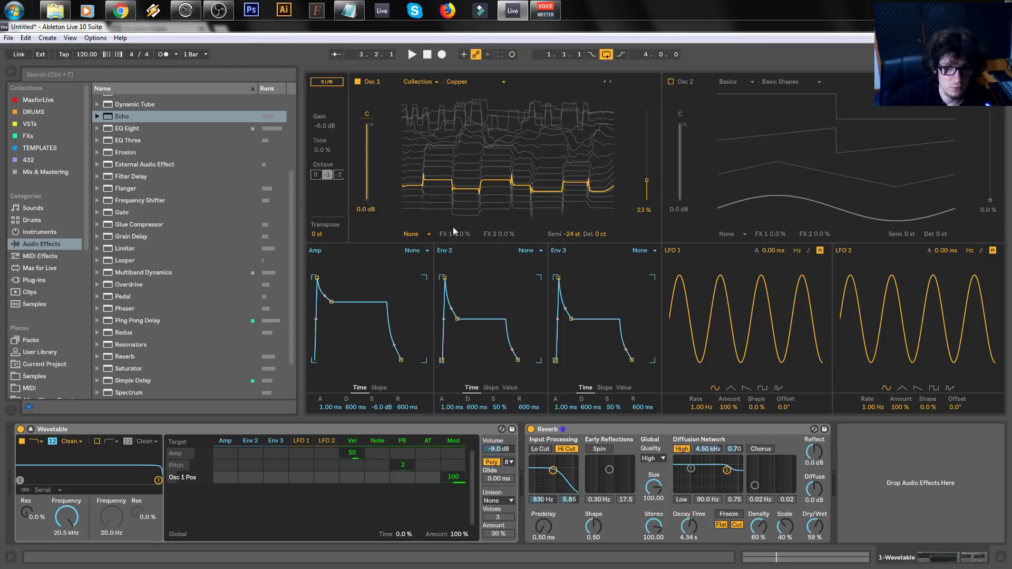
left_click(572, 234)
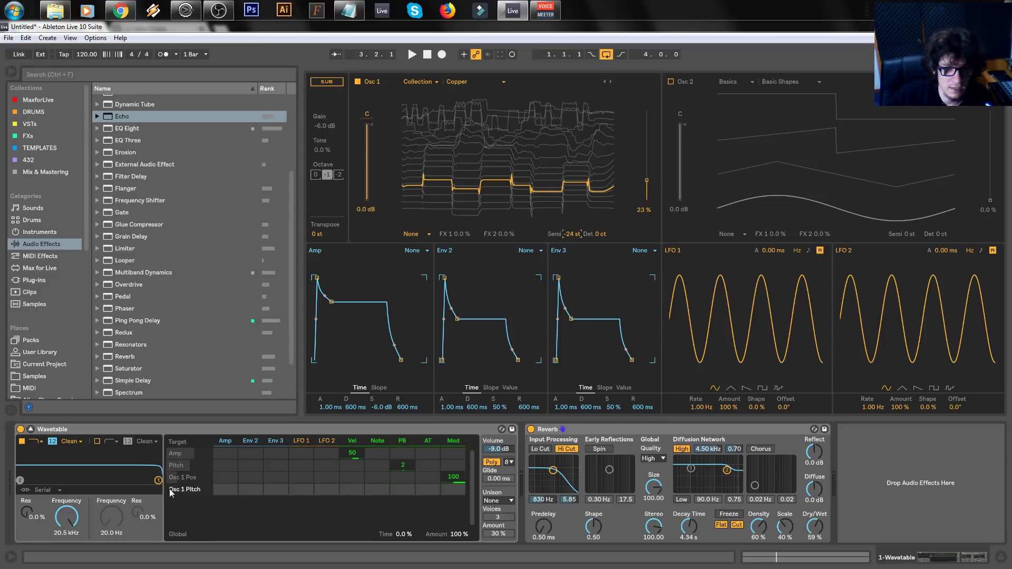
left_click(599, 234)
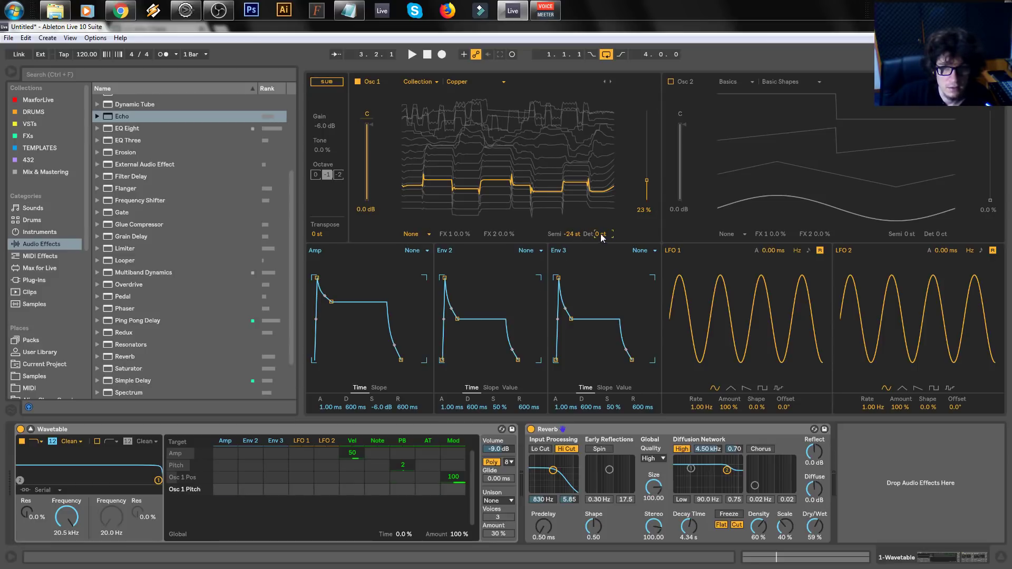
left_click_drag(601, 233, 601, 239)
mouse_move(369, 124)
left_mouse_down()
mouse_move(368, 153)
mouse_move(368, 125)
left_mouse_up()
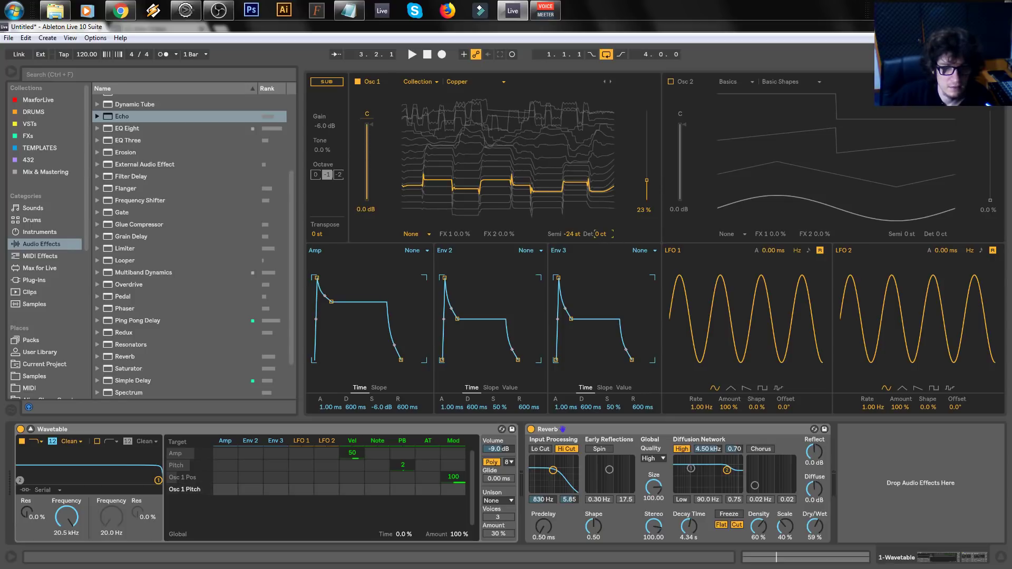
left_click_drag(602, 236, 572, 218)
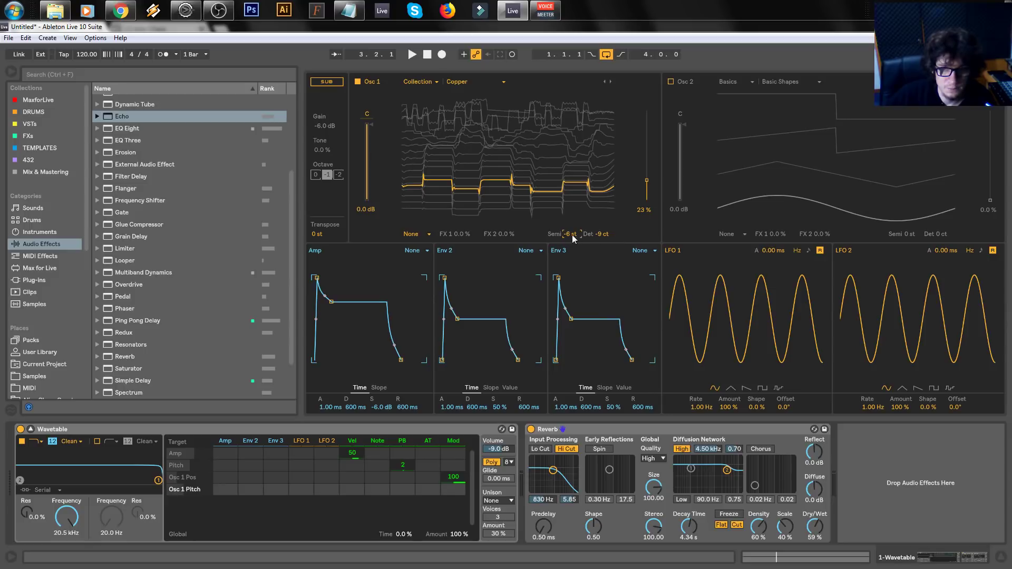
key("Right")
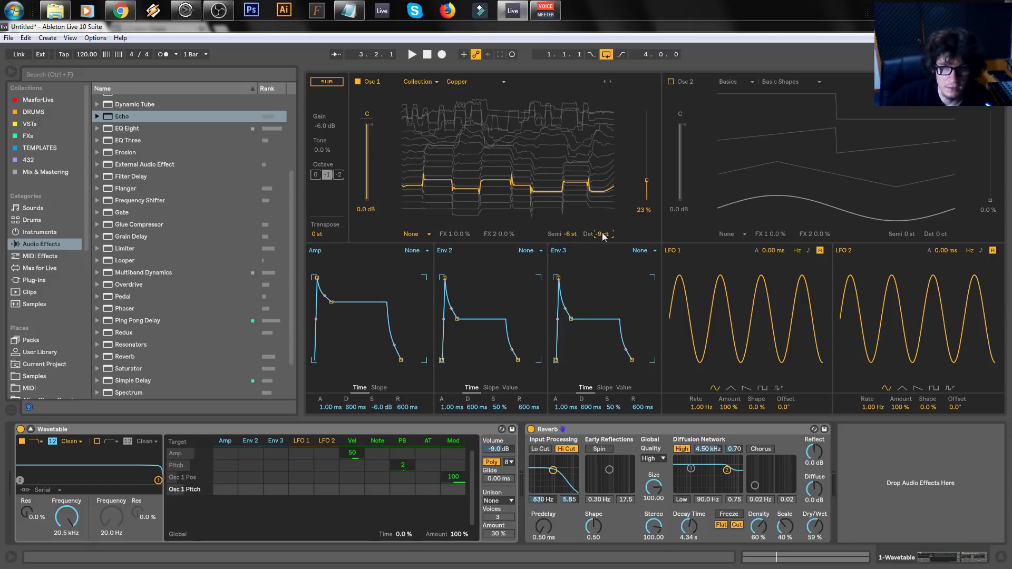
- Reset oscillator 1's semitone transposition to 0 st and its detune to 0 ct
left_click(573, 234)
key("Delete")
left_click(604, 234)
key("Delete")
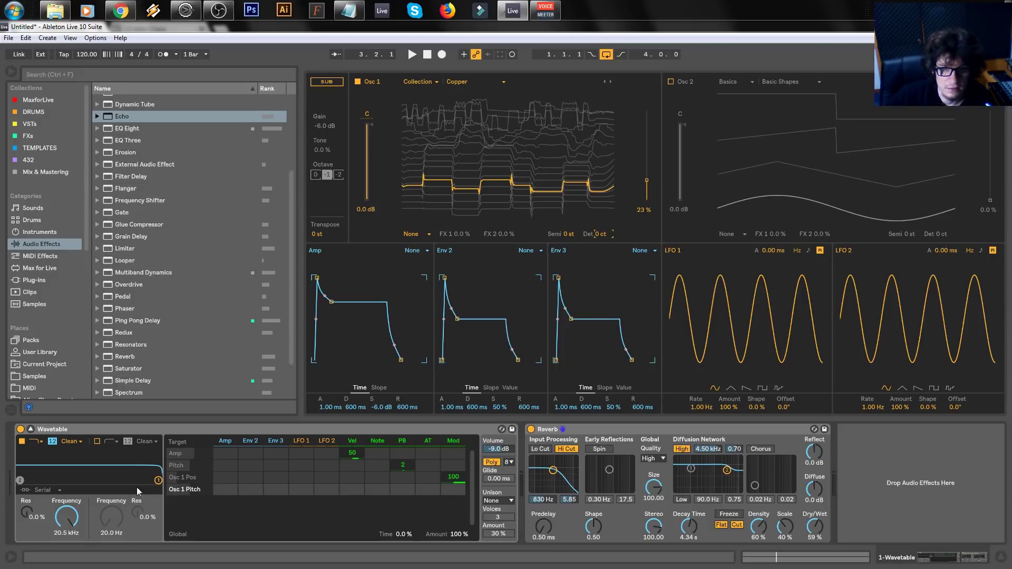
- Try an oscillator 1 gain of -11 dB and a global transpose of 17 st, resetting both to zero
left_click(369, 135)
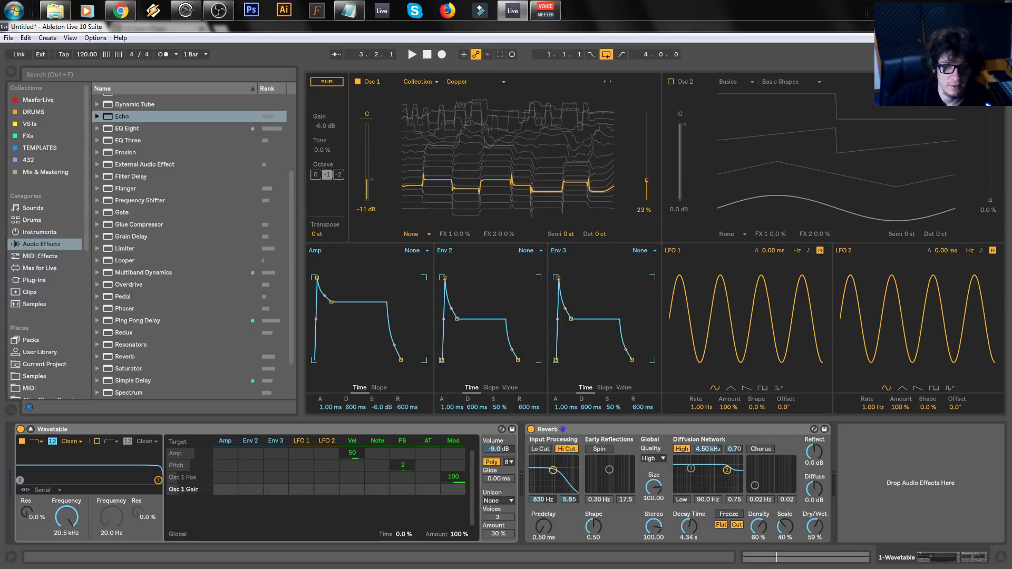
left_click(319, 235)
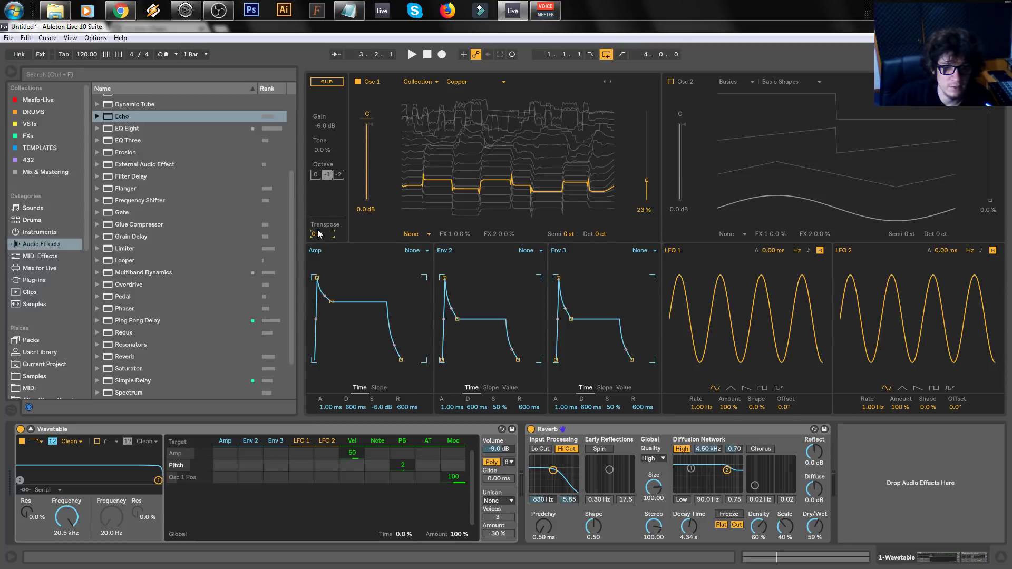
type("17")
key("Return")
key("Delete")
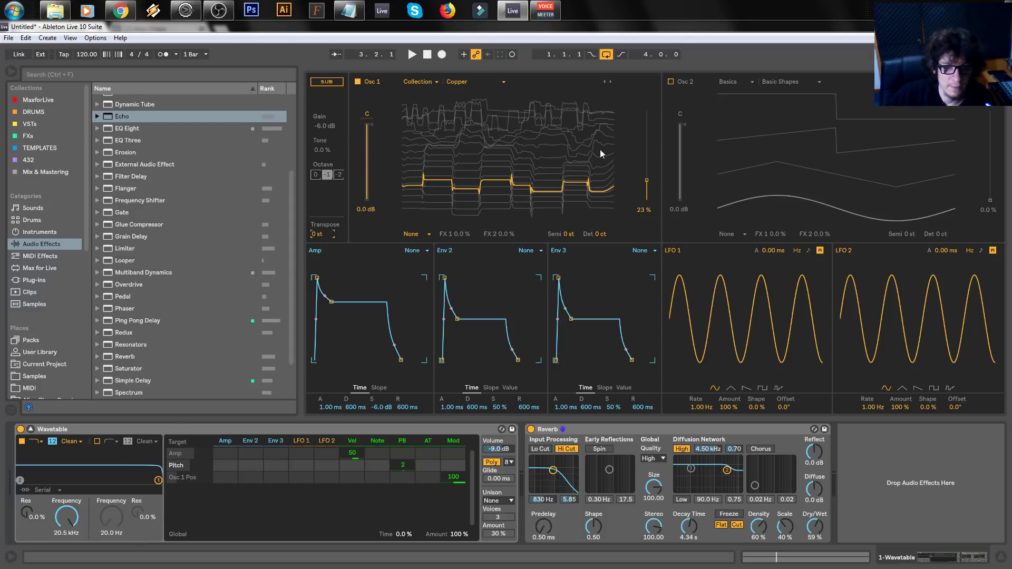
- Set oscillator 1's wavetable position to 48 % and modulate it with LFO 1 at an amount of 100
left_click_drag(647, 181, 647, 159)
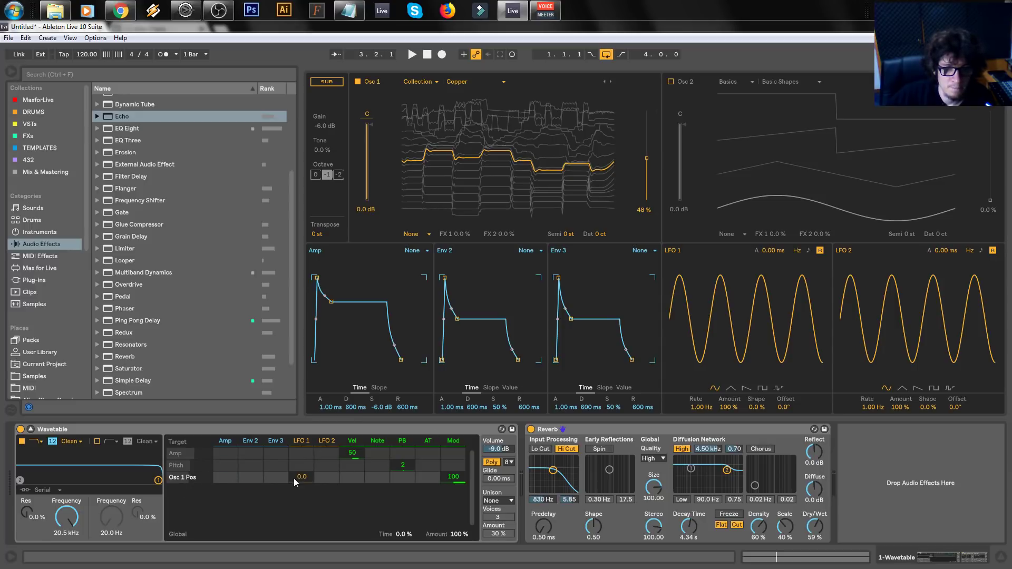
left_click_drag(299, 479, 299, 453)
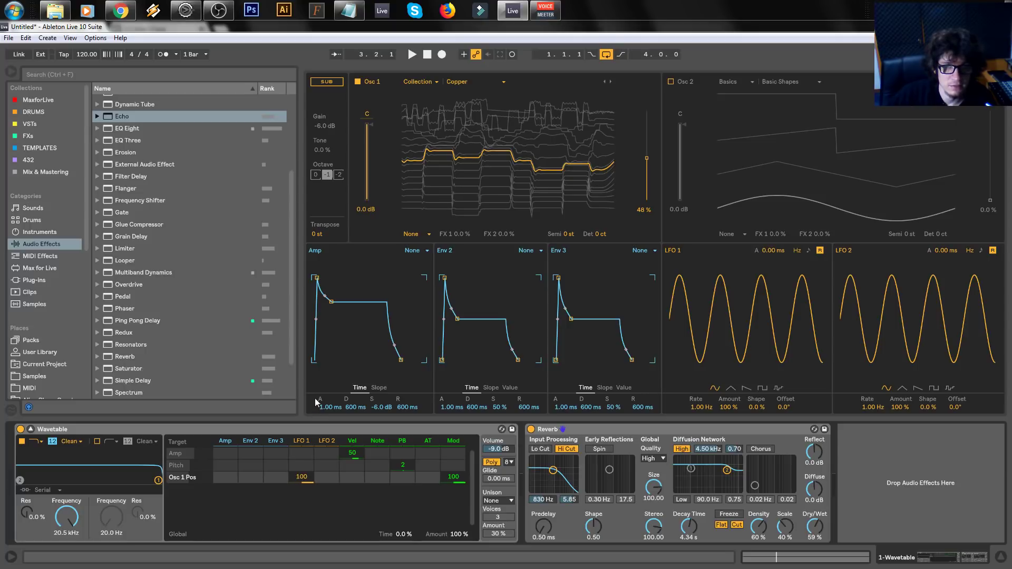